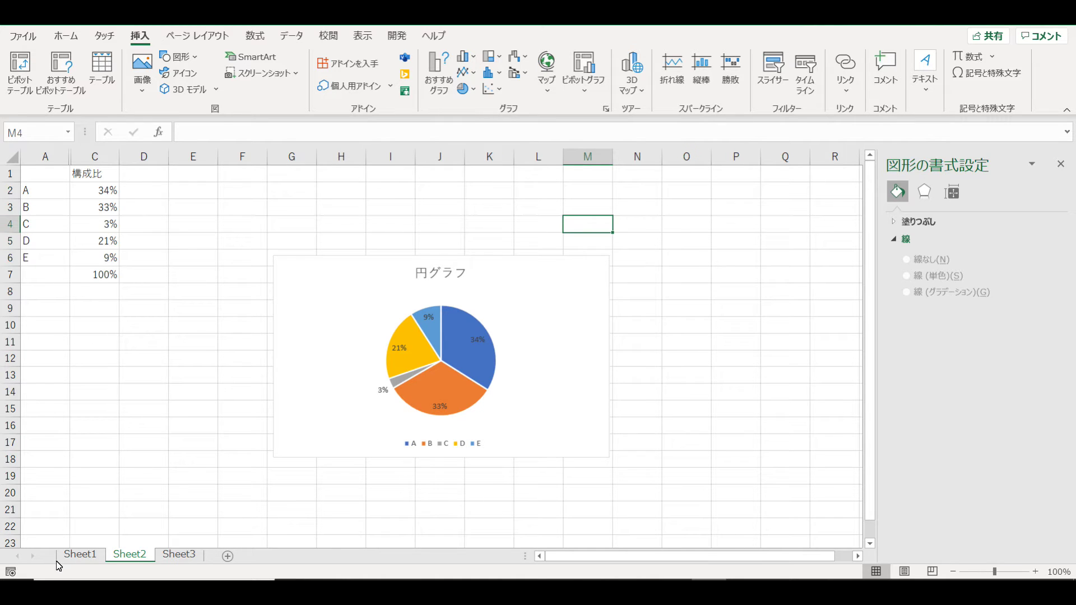
# - Switch to Sheet1 and delete the 月次実績 column chart
pyautogui.click(78, 556)
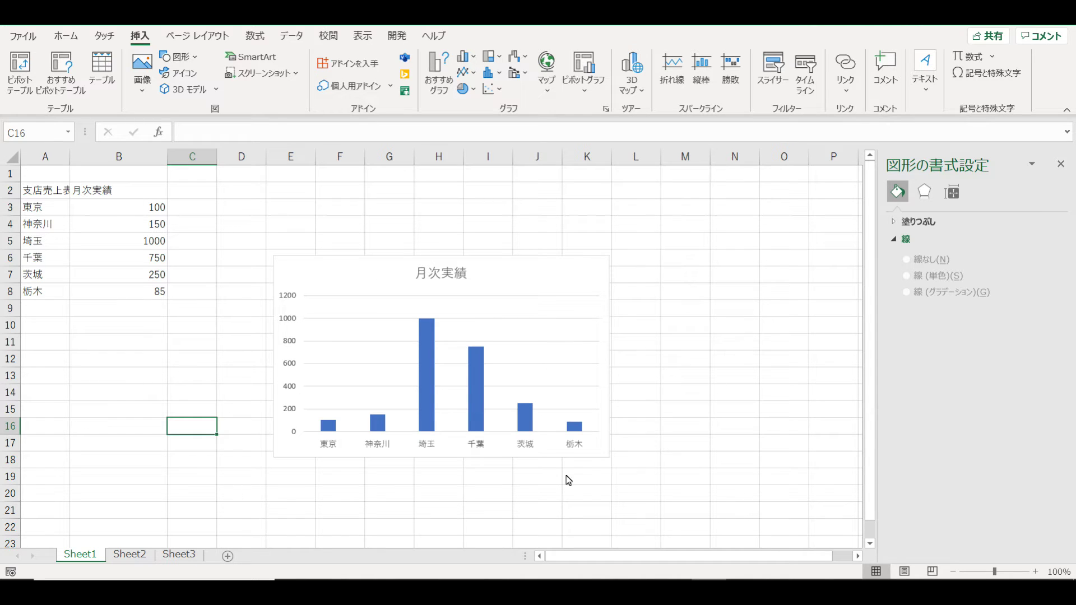
pyautogui.click(566, 283)
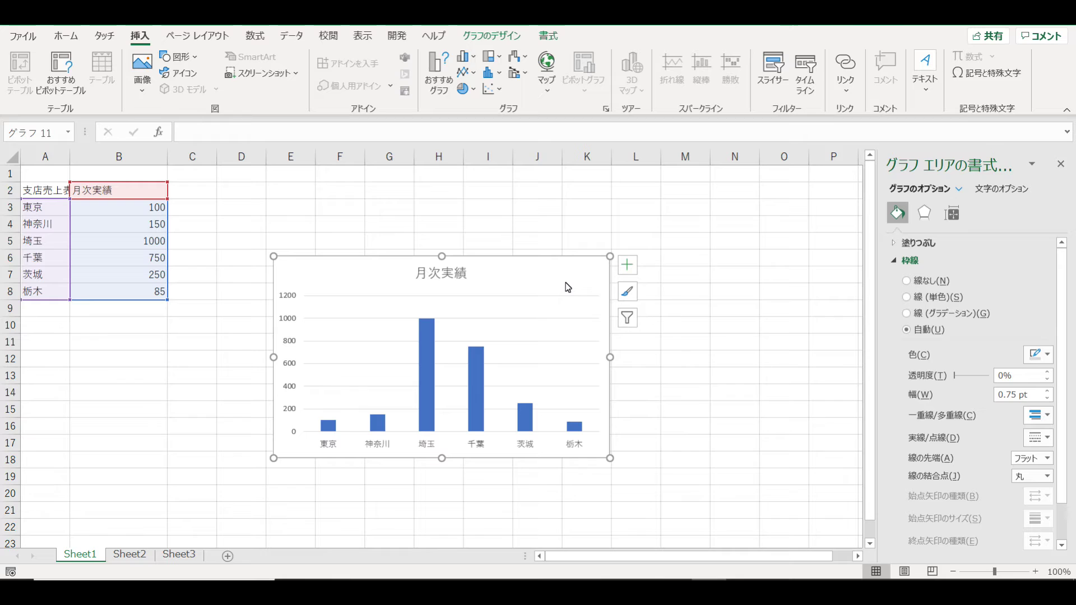
pyautogui.press('Delete')
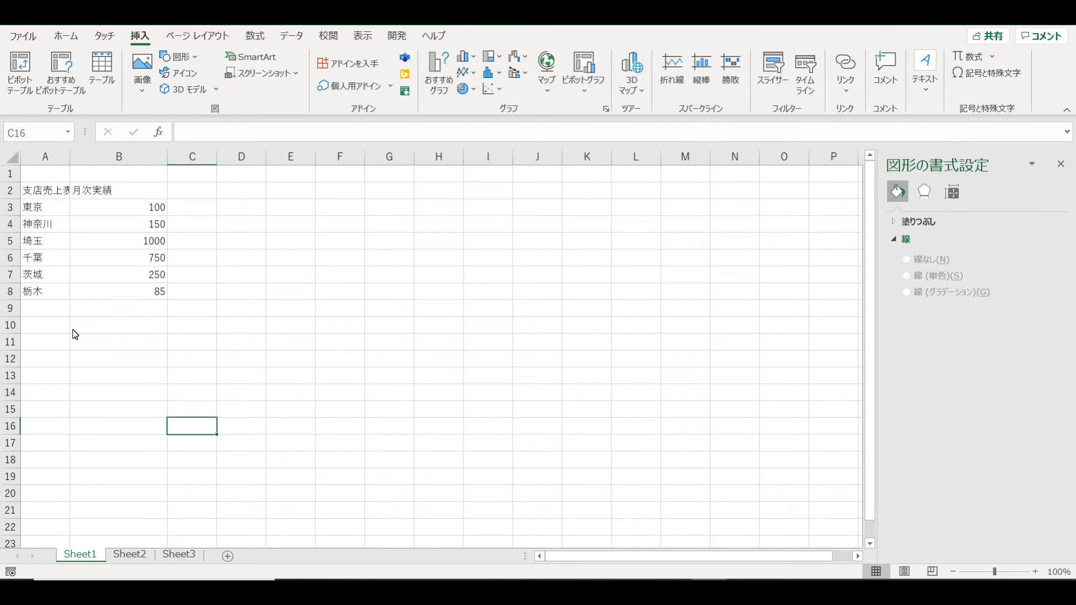
# - Total the monthly results in cell B9 with the formula =SUM(B3:B8)
pyautogui.doubleClick(128, 316)
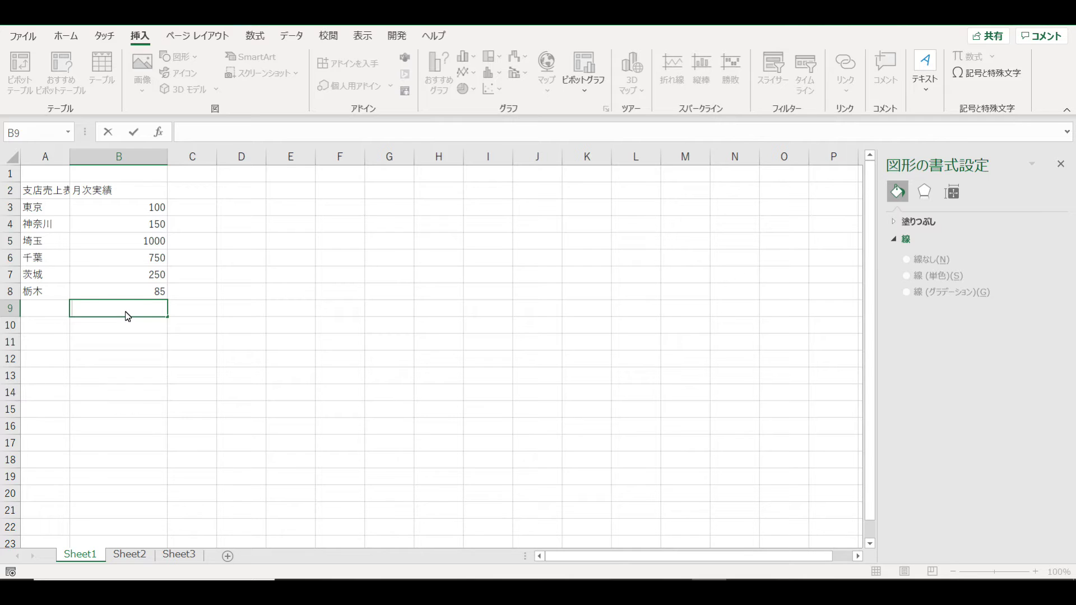
pyautogui.write('=SUM')
pyautogui.press('Return')
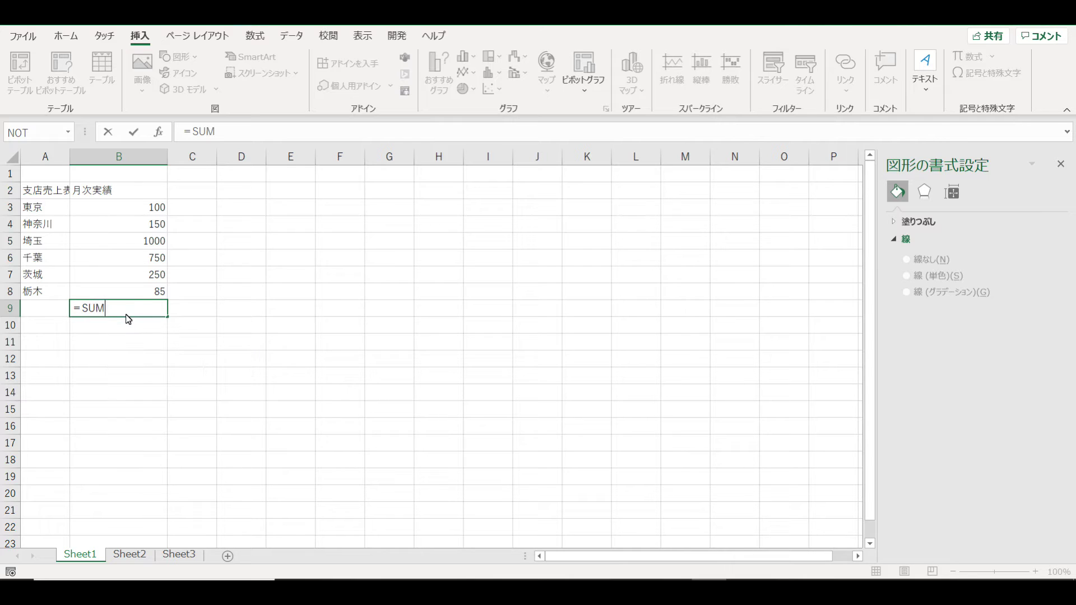
pyautogui.write('()')
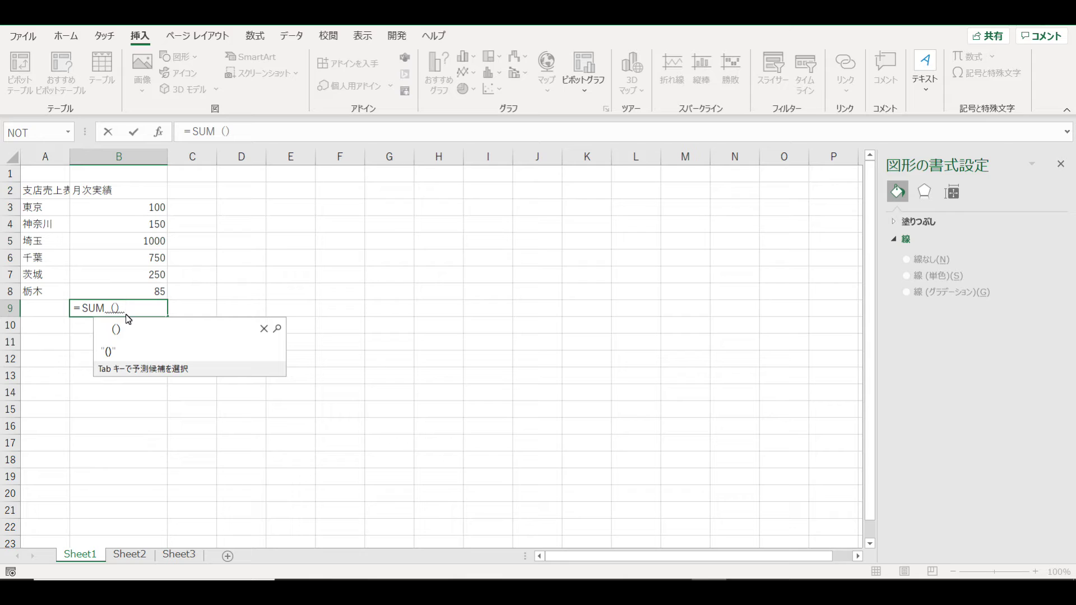
pyautogui.press('Return')
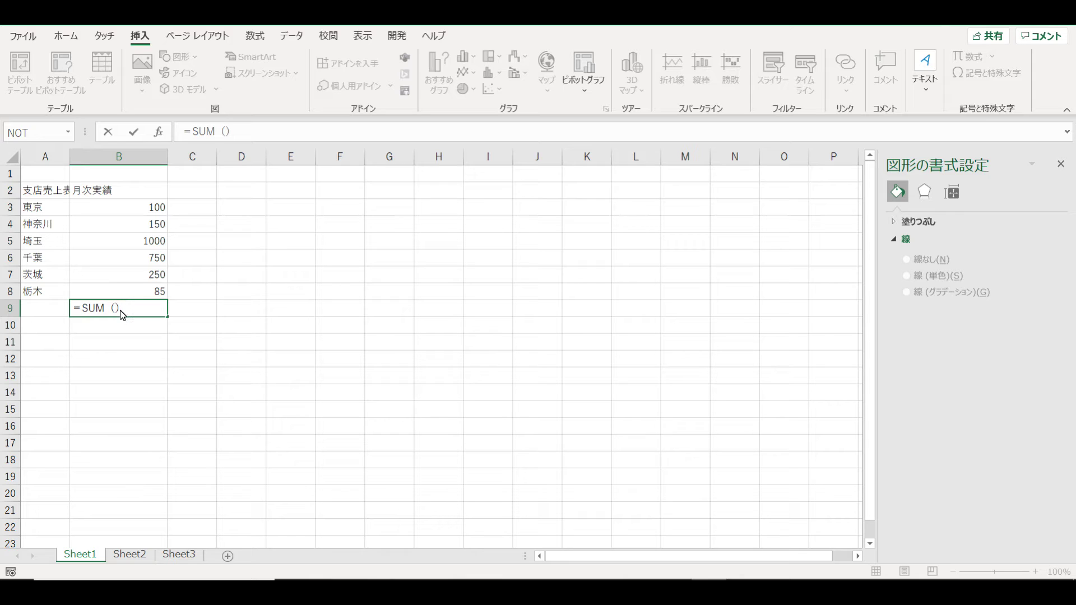
pyautogui.click(114, 308)
pyautogui.moveTo(154, 210); pyautogui.dragTo(154, 289)
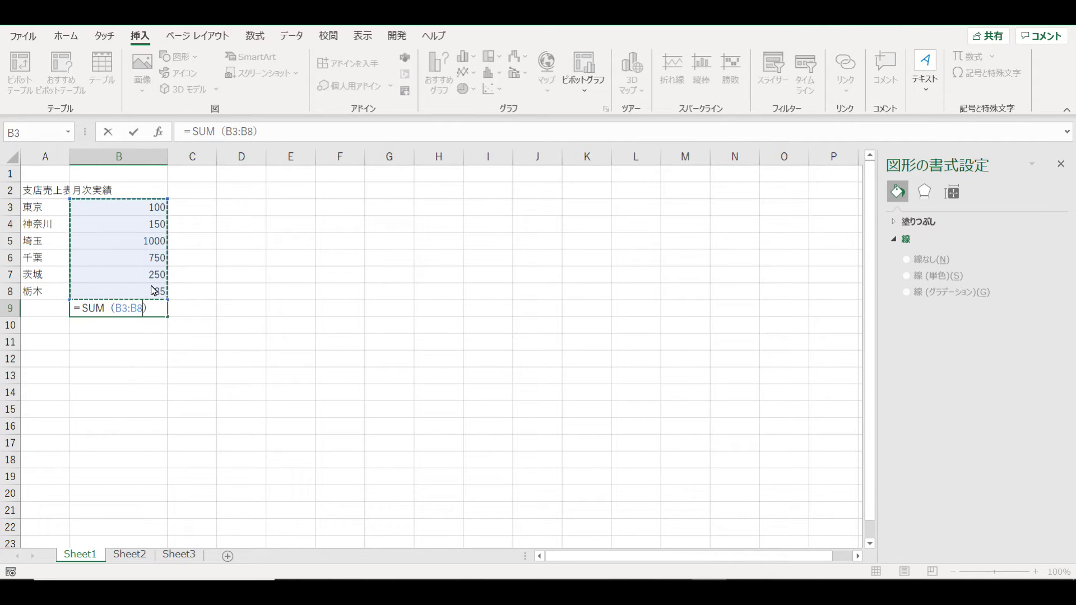
pyautogui.press('Return')
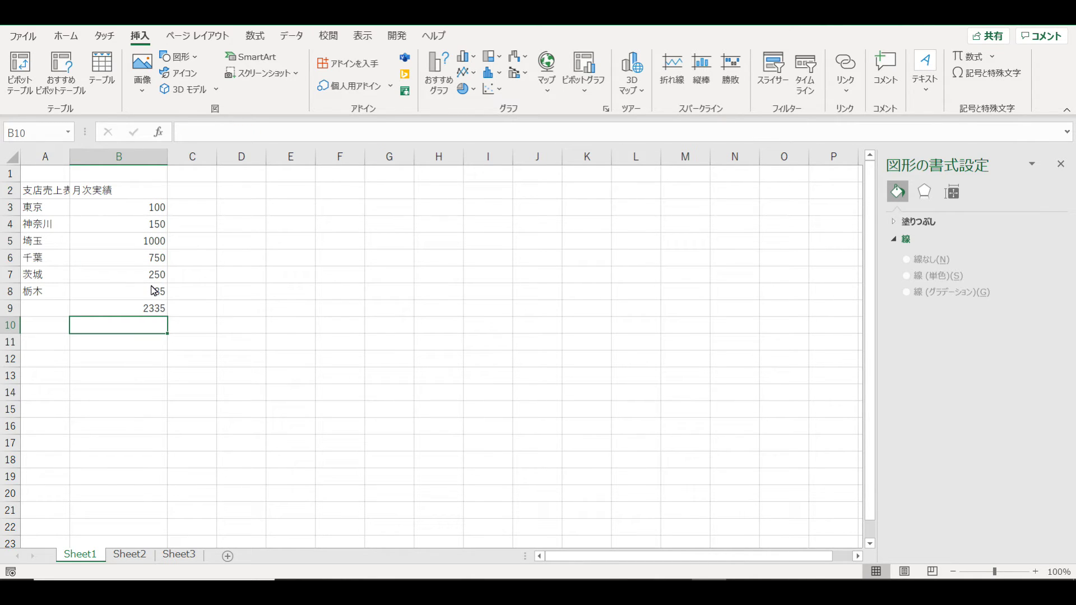
pyautogui.click(156, 311)
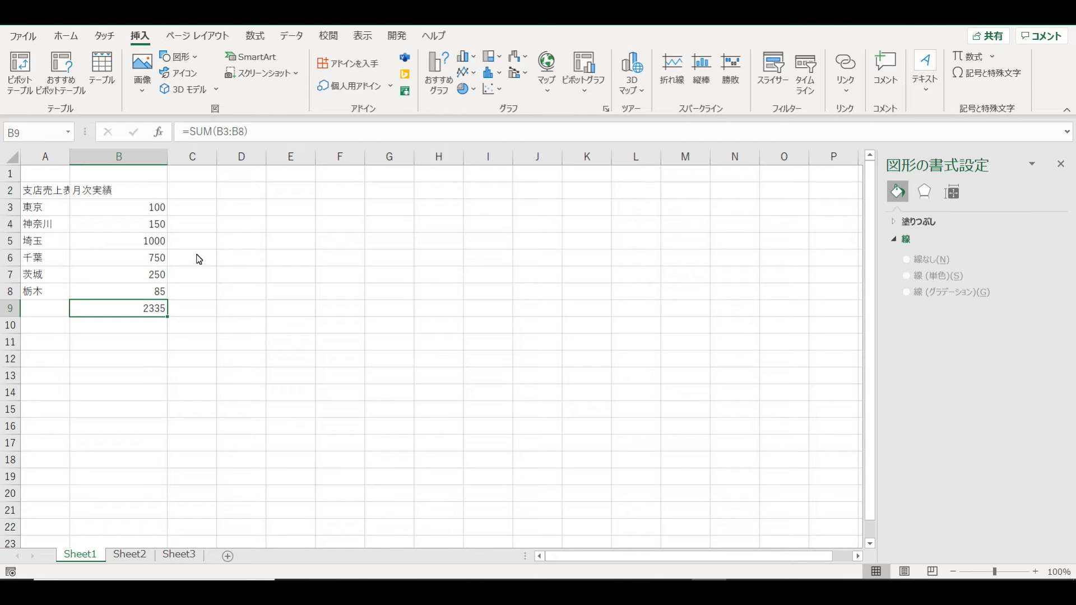
# - Build the formula =B3/B9 in cell C3 to divide the 東京 result by the total
pyautogui.click(170, 317)
pyautogui.click(192, 198)
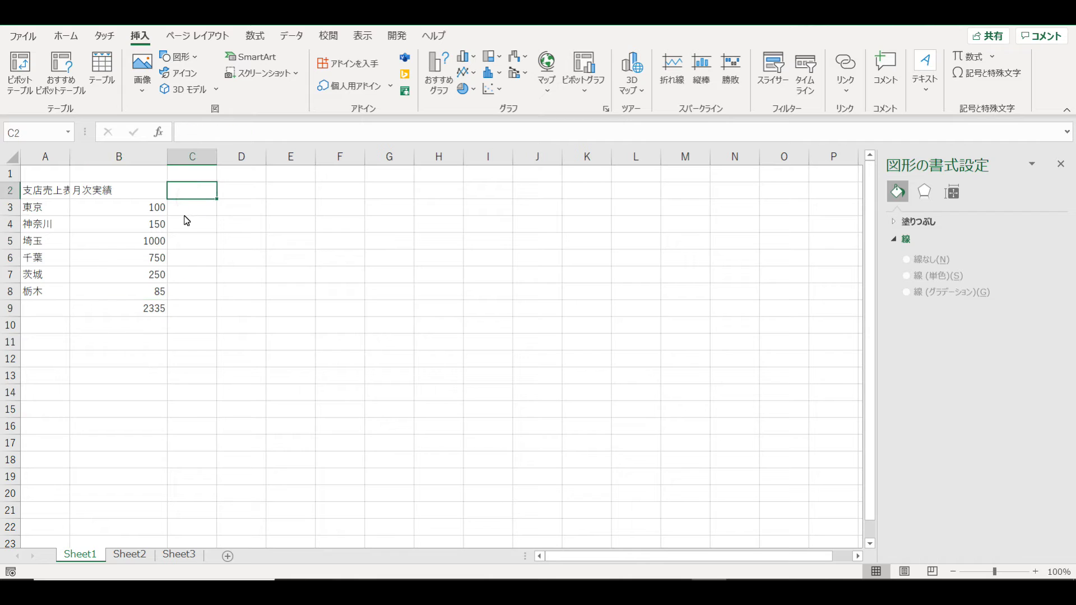
pyautogui.doubleClick(188, 210)
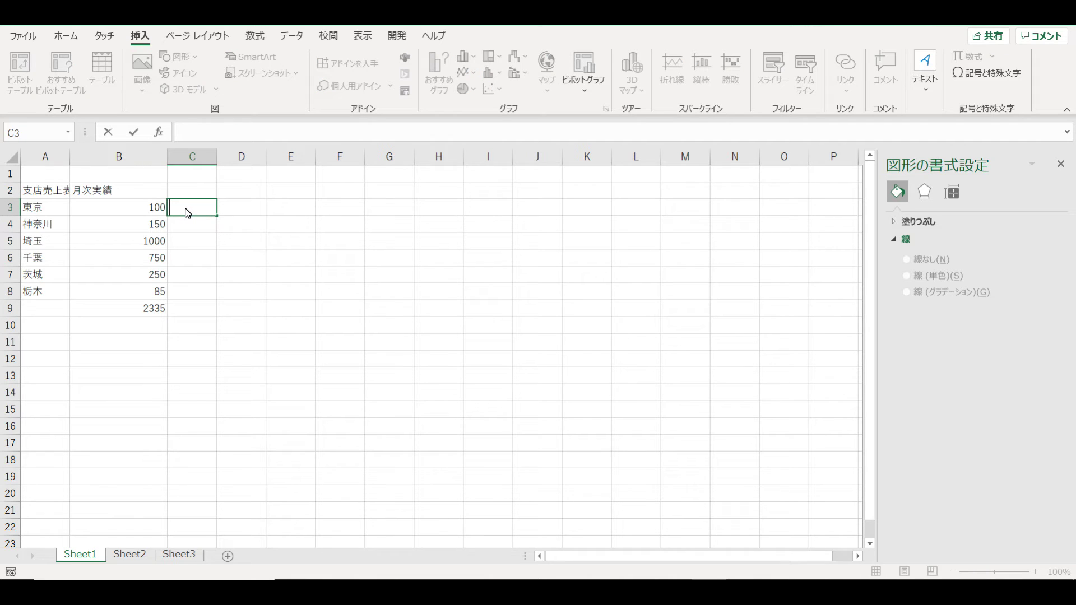
pyautogui.write('~')
pyautogui.press('Escape')
pyautogui.write('=')
pyautogui.press('Return')
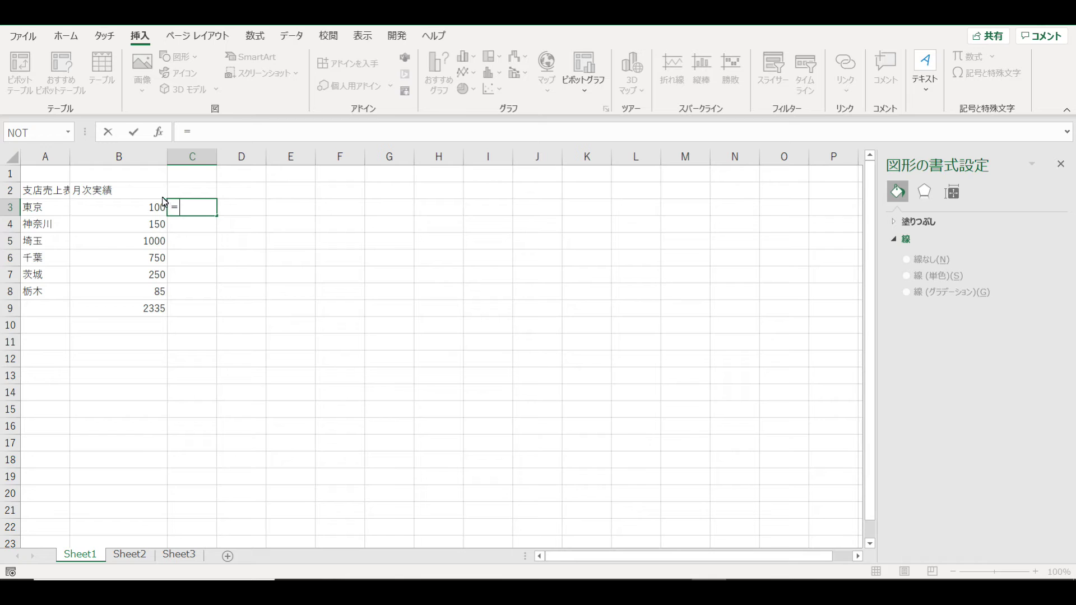
pyautogui.click(148, 210)
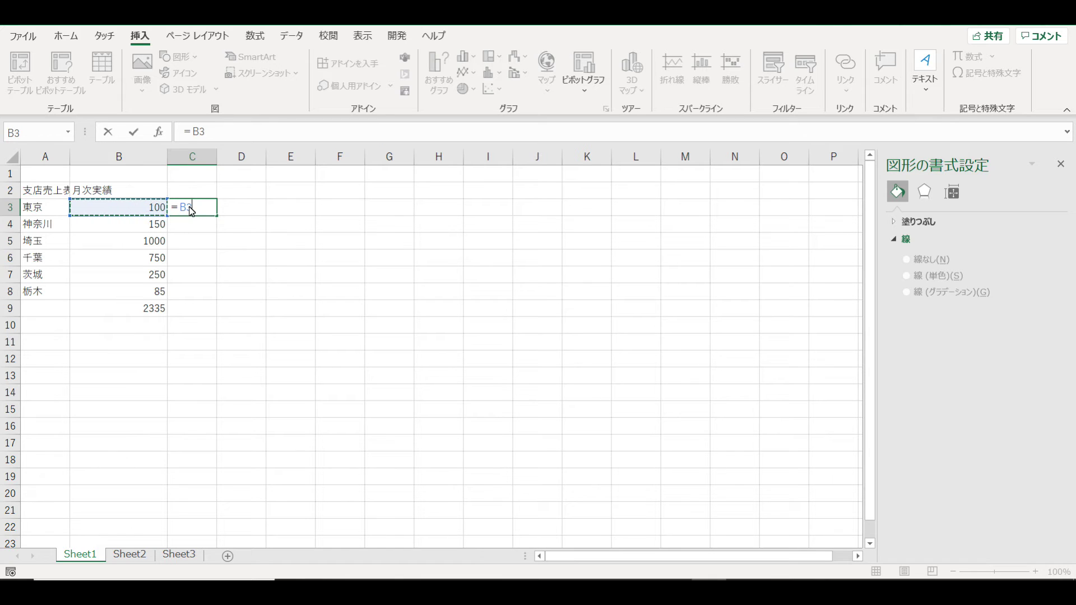
pyautogui.write('/')
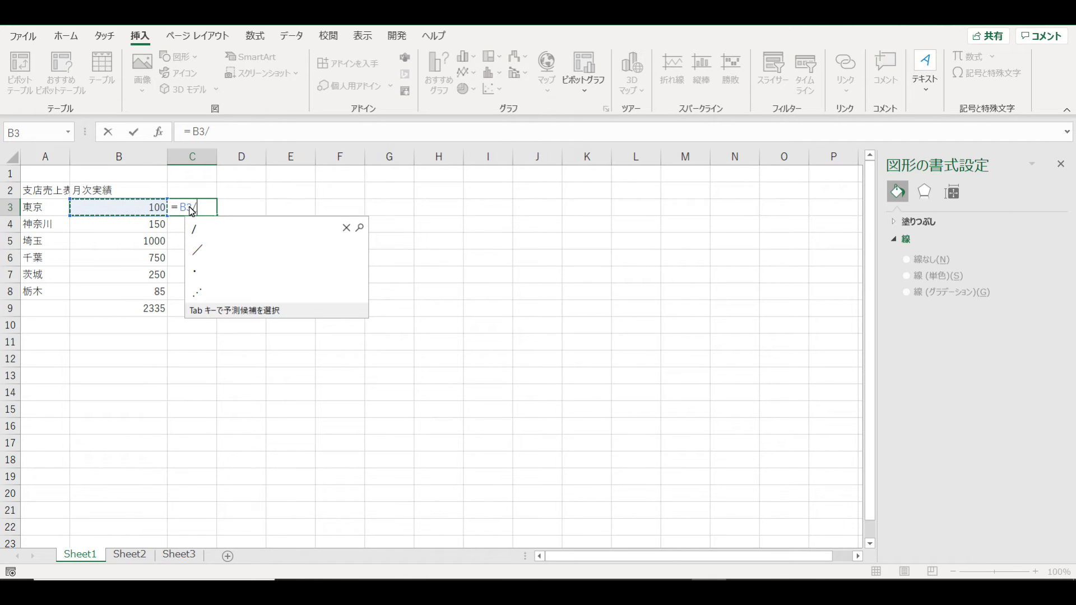
pyautogui.click(148, 314)
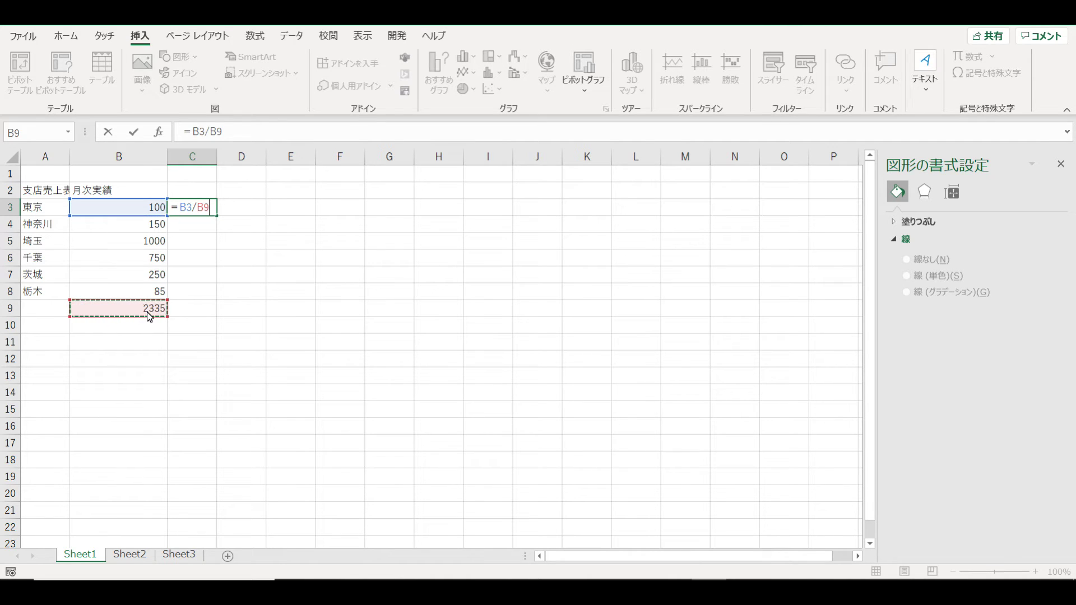
# - Make the total's reference in the C3 formula absolute as $B$9 and commit the formula
pyautogui.click(196, 208)
pyautogui.moveTo(201, 210); pyautogui.dragTo(212, 213)
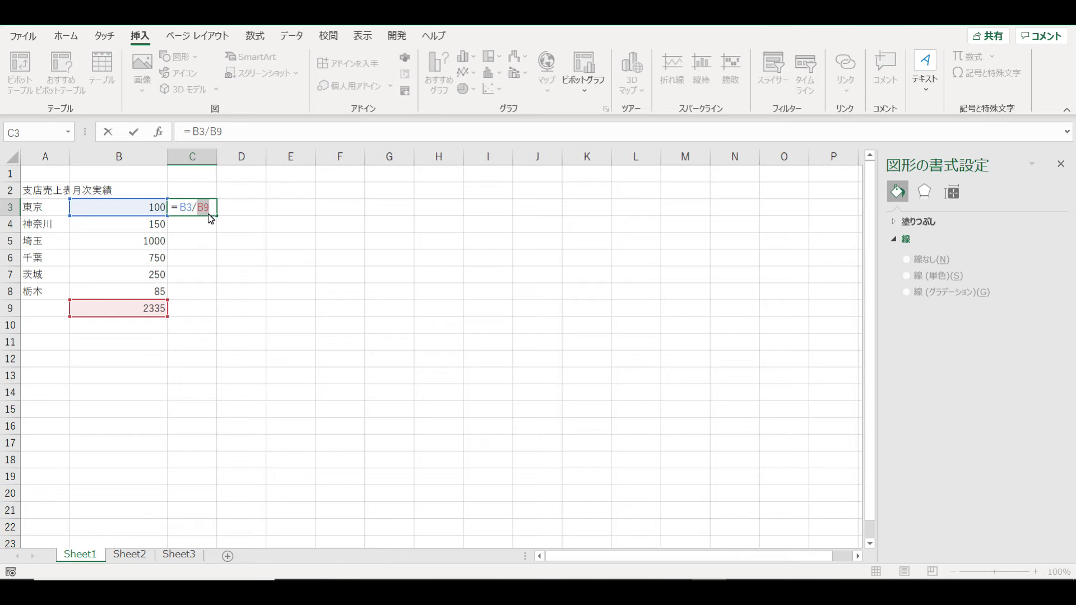
pyautogui.press('F4')
pyautogui.press('Return')
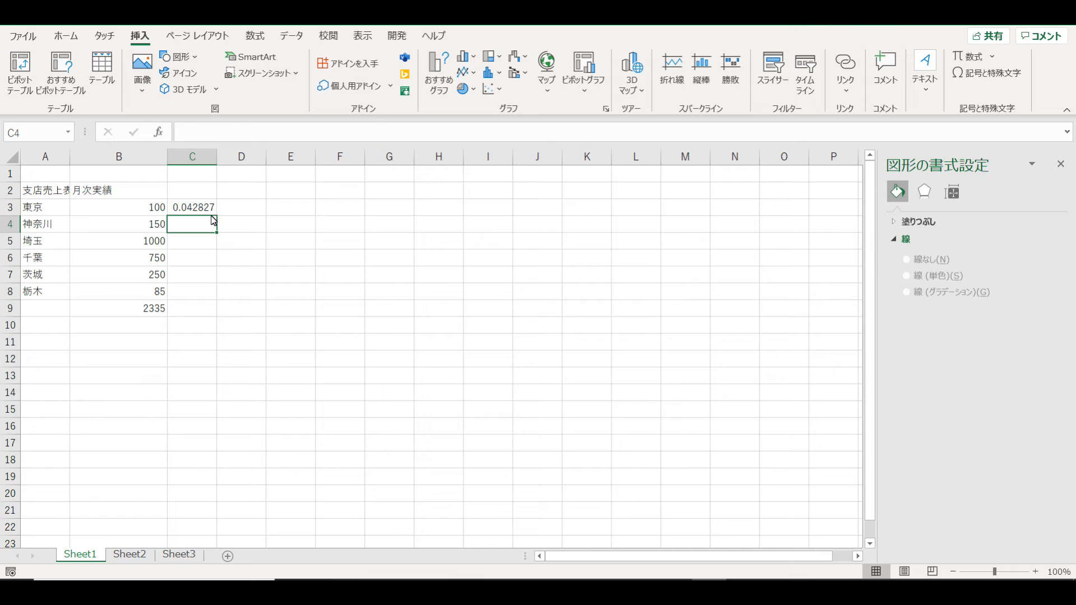
# - Fill the share formula from C3 down through C8 for the remaining branches
pyautogui.click(211, 208)
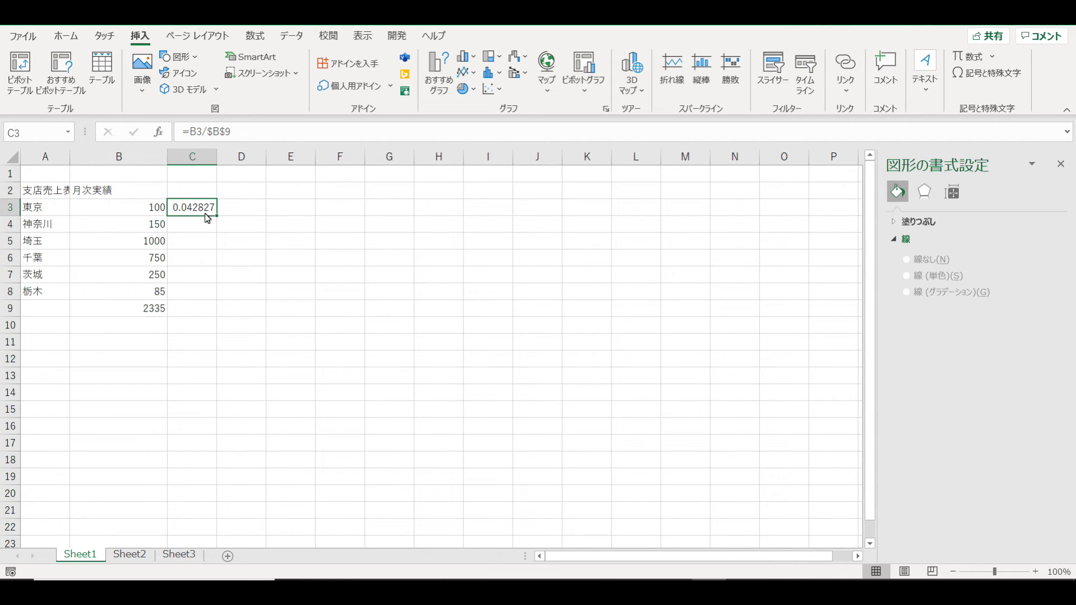
pyautogui.moveTo(216, 215); pyautogui.dragTo(218, 302)
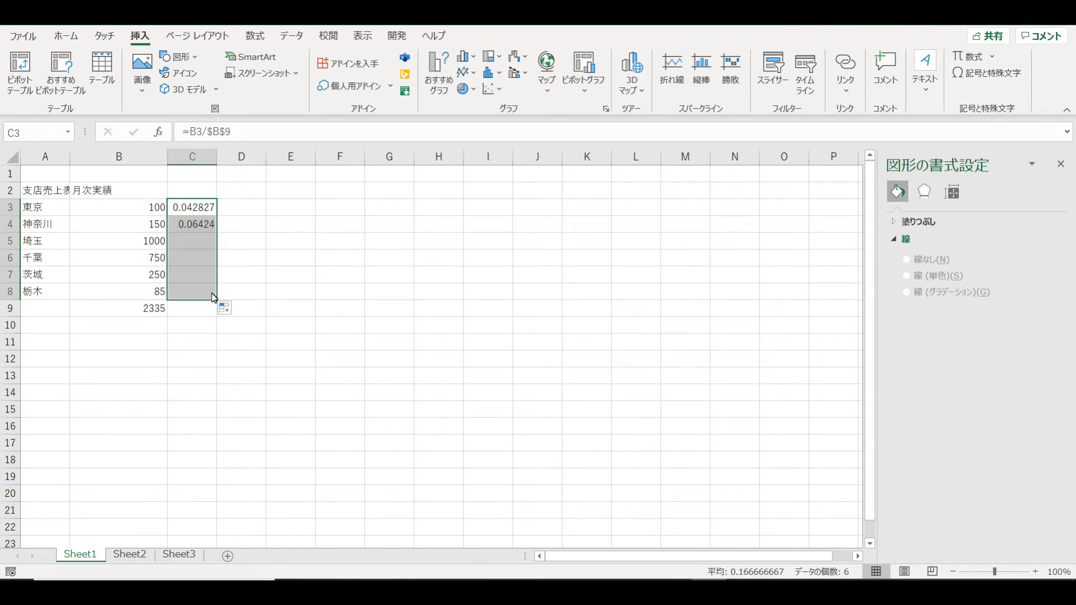
pyautogui.click(256, 262)
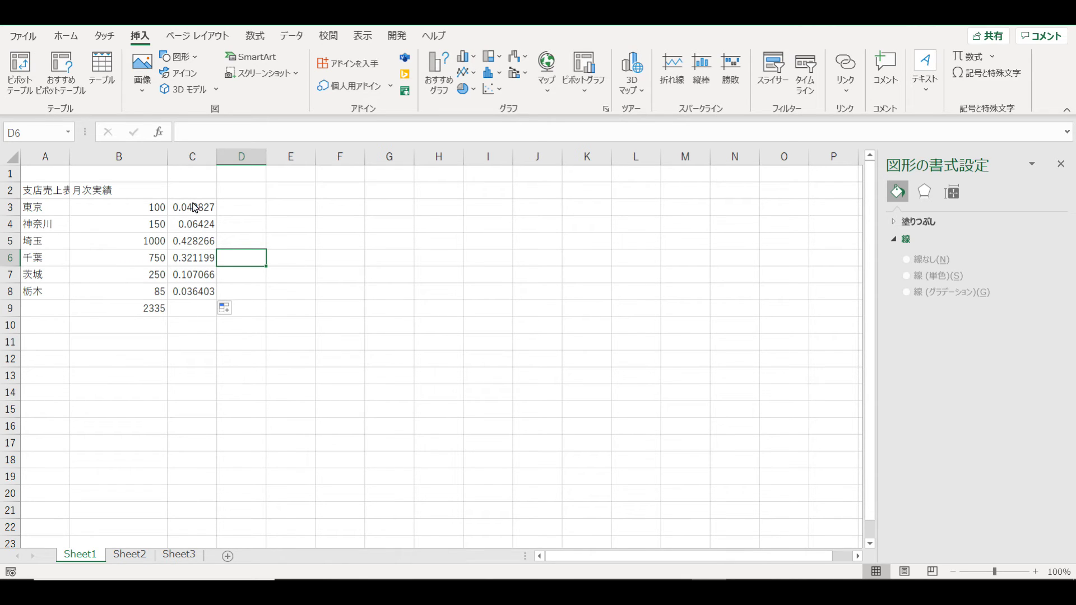
# - Format the branch shares in C3:C8 as percentages
pyautogui.moveTo(193, 212); pyautogui.dragTo(201, 290)
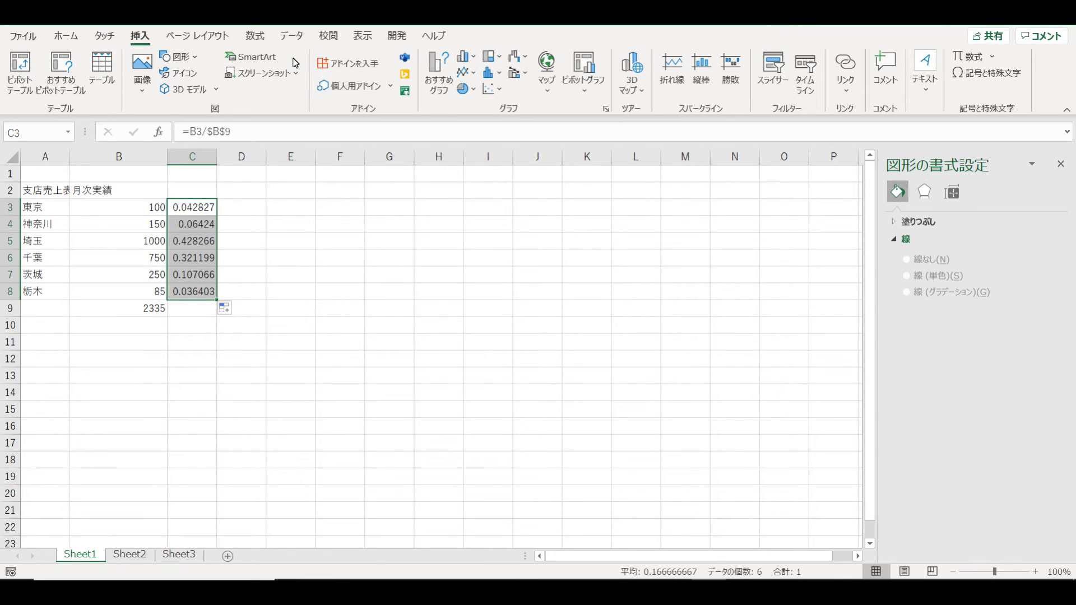
pyautogui.click(57, 39)
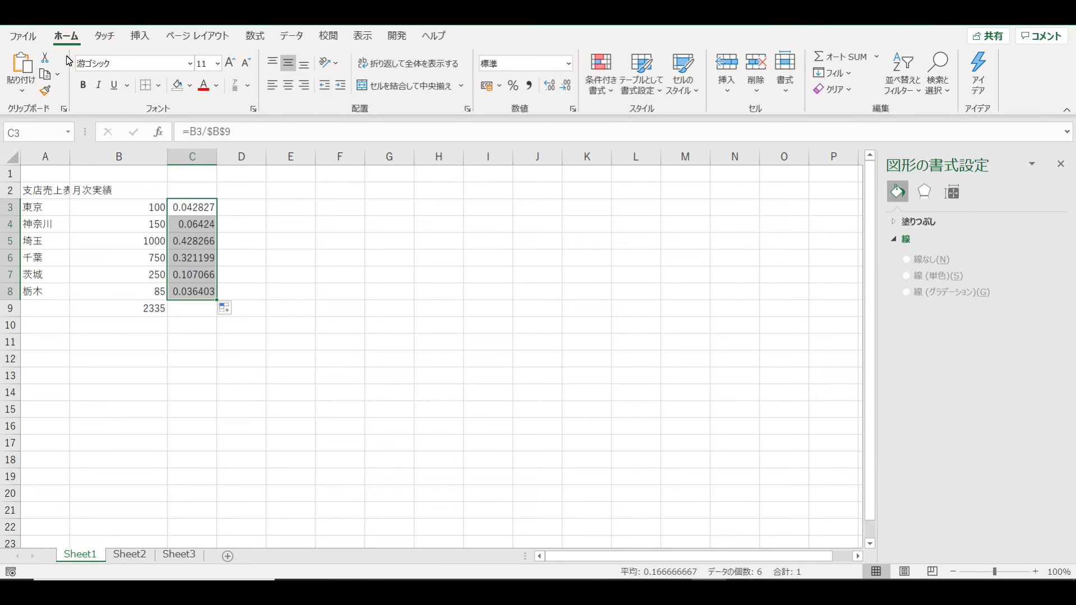
pyautogui.click(513, 87)
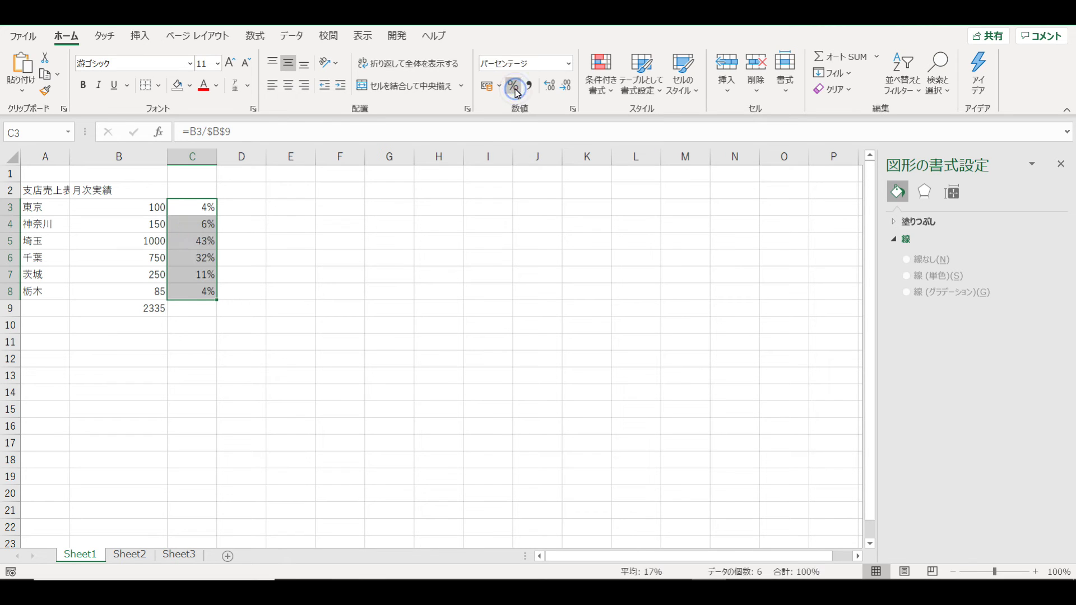
pyautogui.click(393, 262)
# - Fill the SUM formula from B9 across to C9 to total the branch shares
pyautogui.click(202, 317)
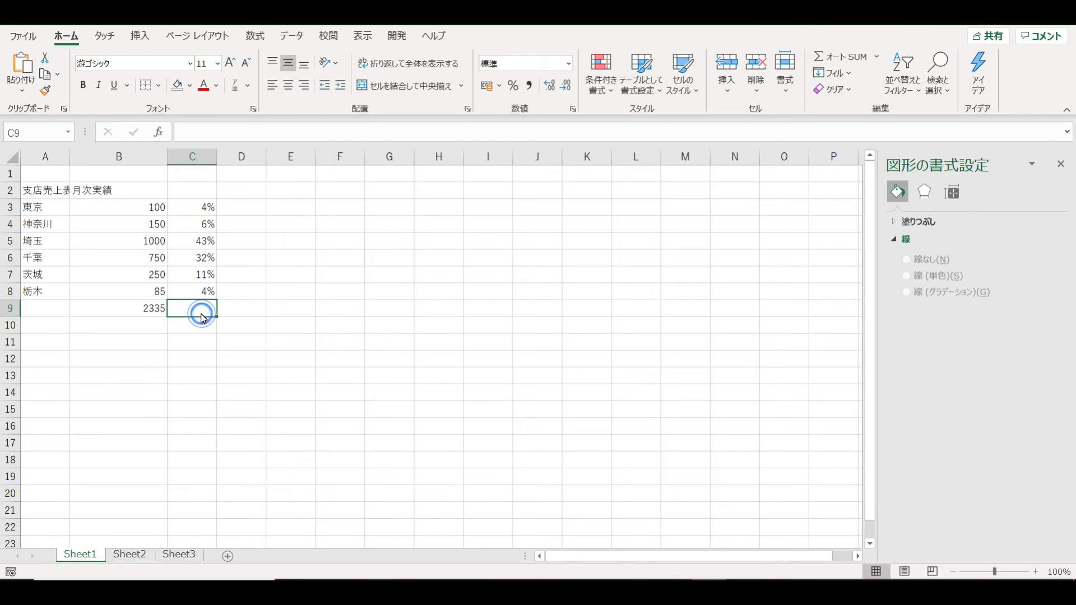
pyautogui.click(140, 316)
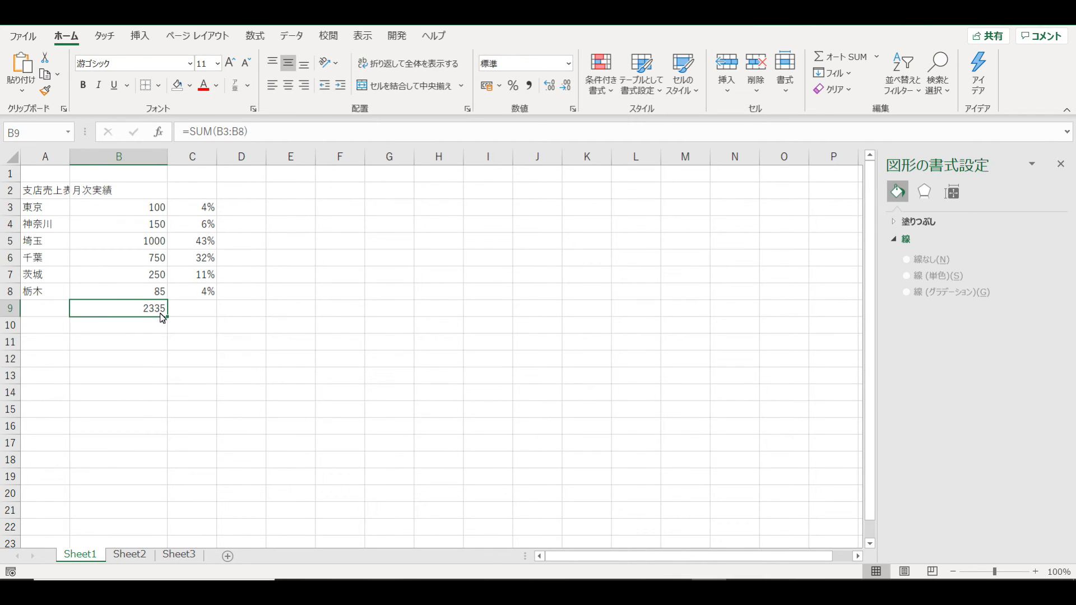
pyautogui.moveTo(167, 318); pyautogui.dragTo(213, 317)
pyautogui.click(271, 308)
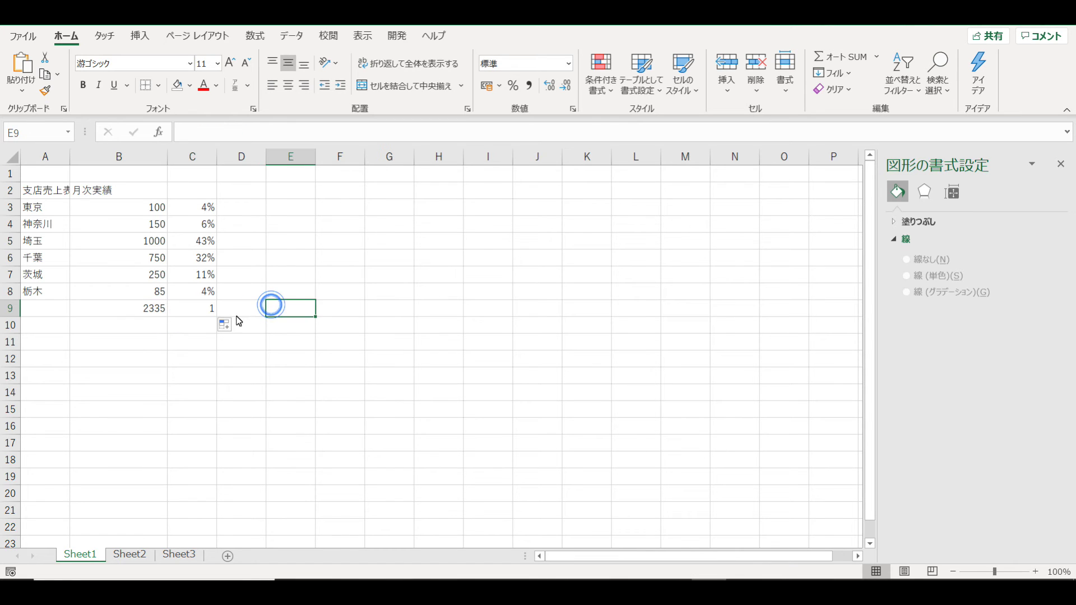
pyautogui.click(204, 317)
pyautogui.press('Up')
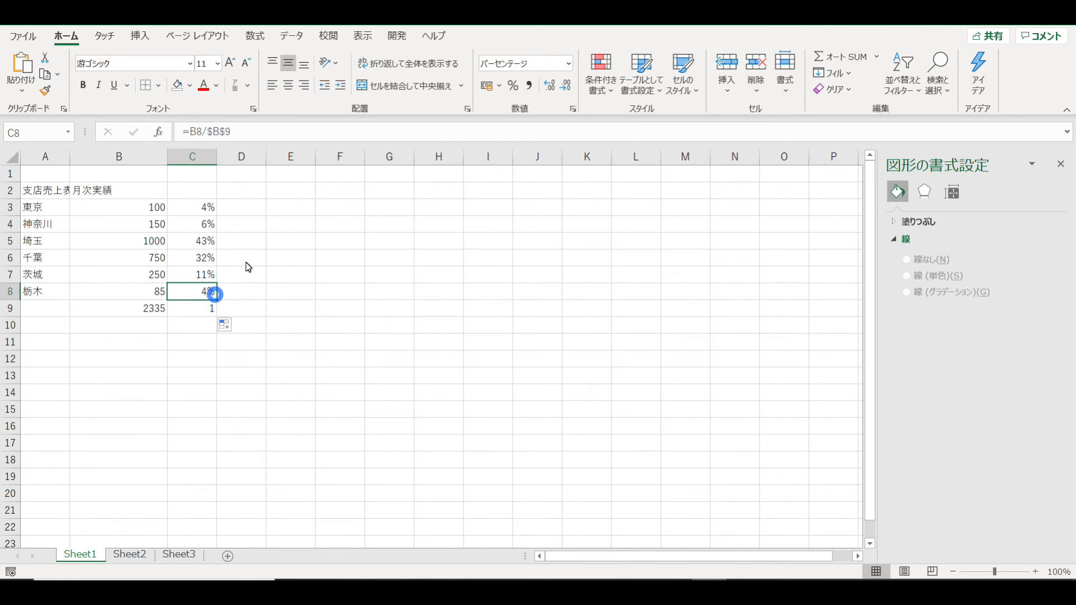
# - Format the share total in C9 as a percentage
pyautogui.click(203, 314)
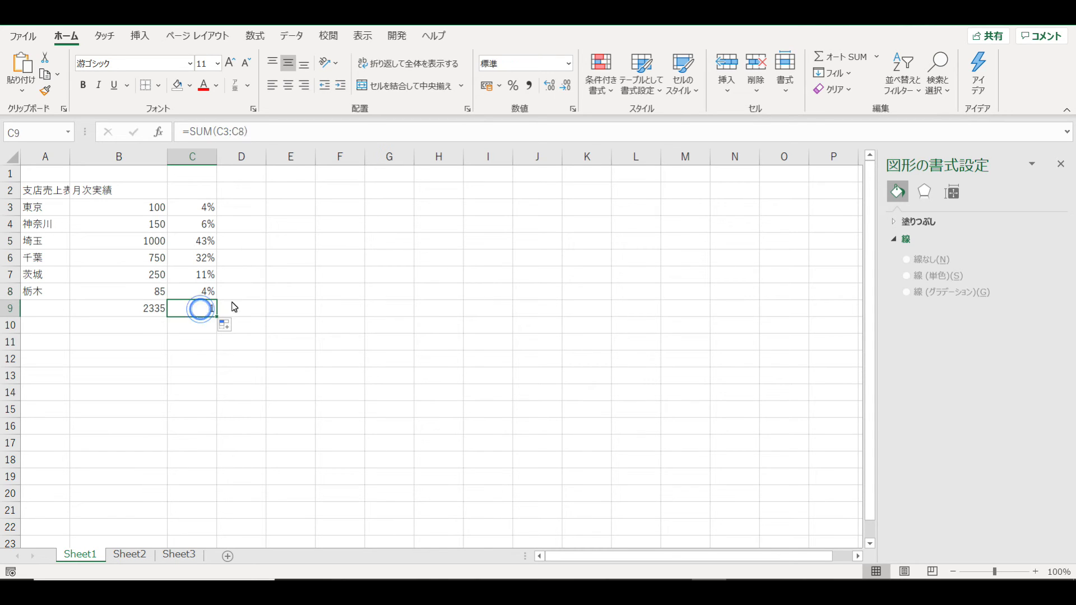
pyautogui.click(514, 86)
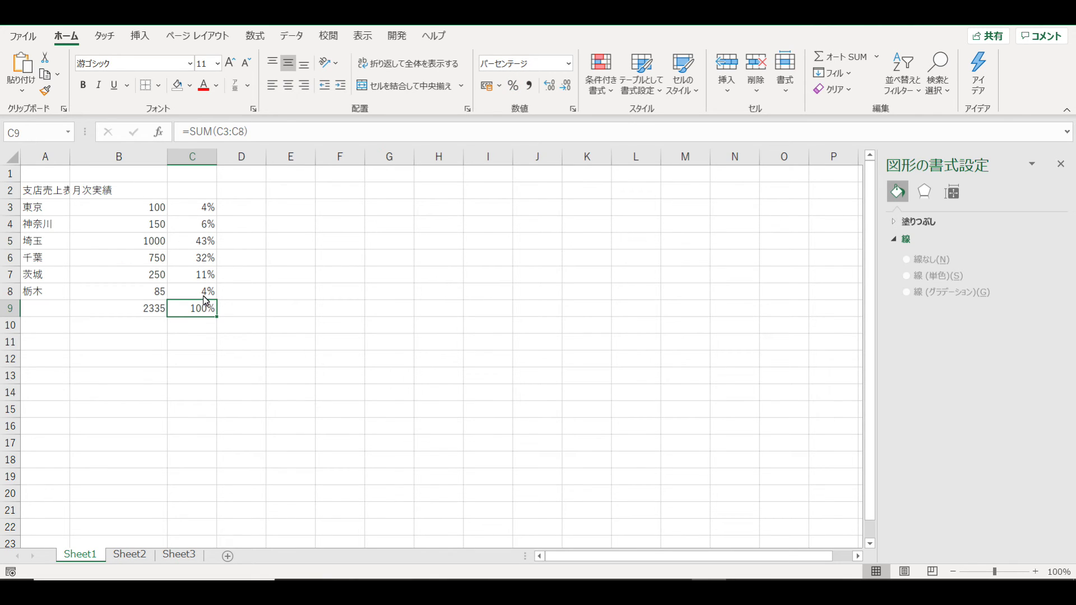
pyautogui.click(271, 296)
pyautogui.click(250, 343)
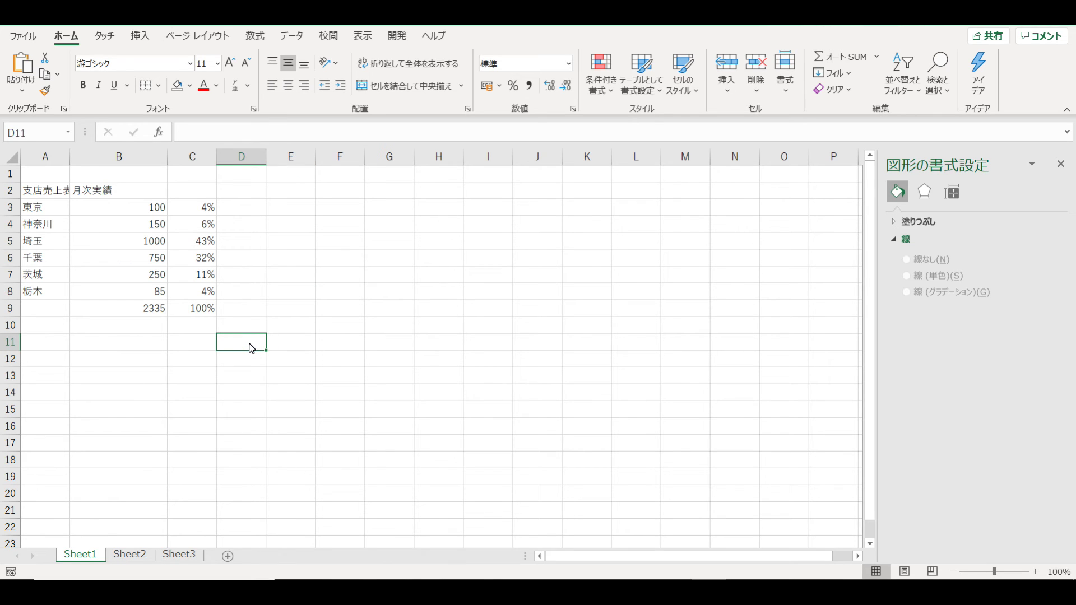
# - Hide column B, which holds the 月次実績 figures
pyautogui.click(120, 163)
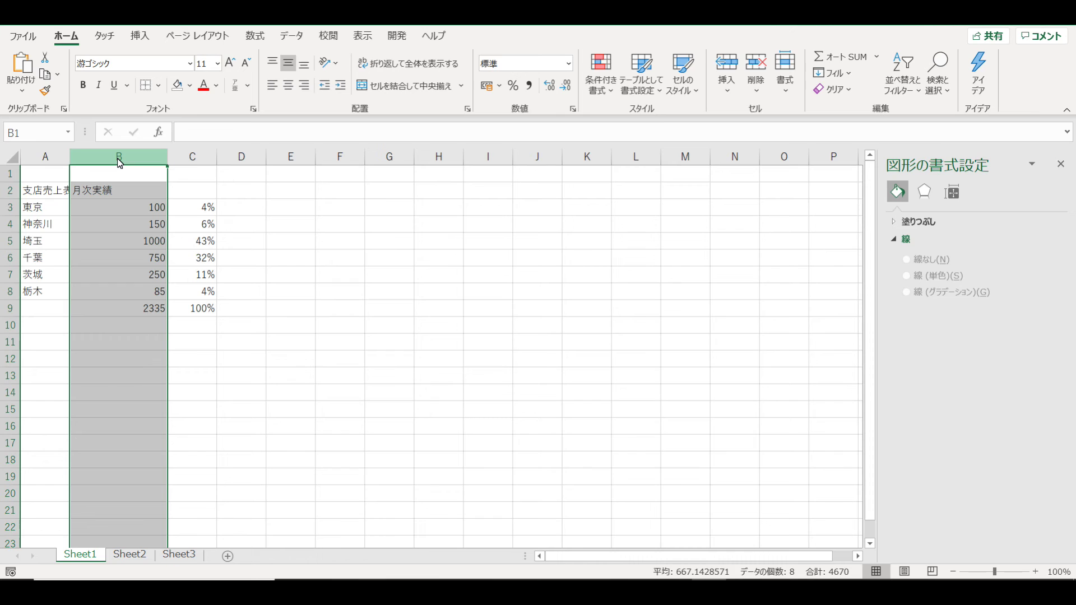
pyautogui.rightClick(120, 163)
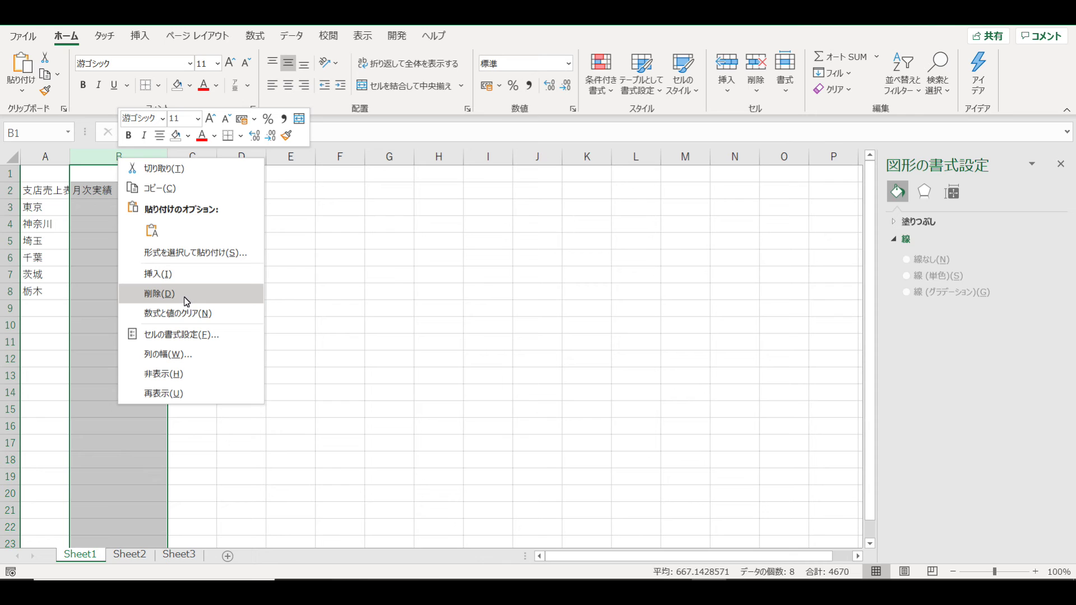
pyautogui.click(192, 383)
pyautogui.click(265, 308)
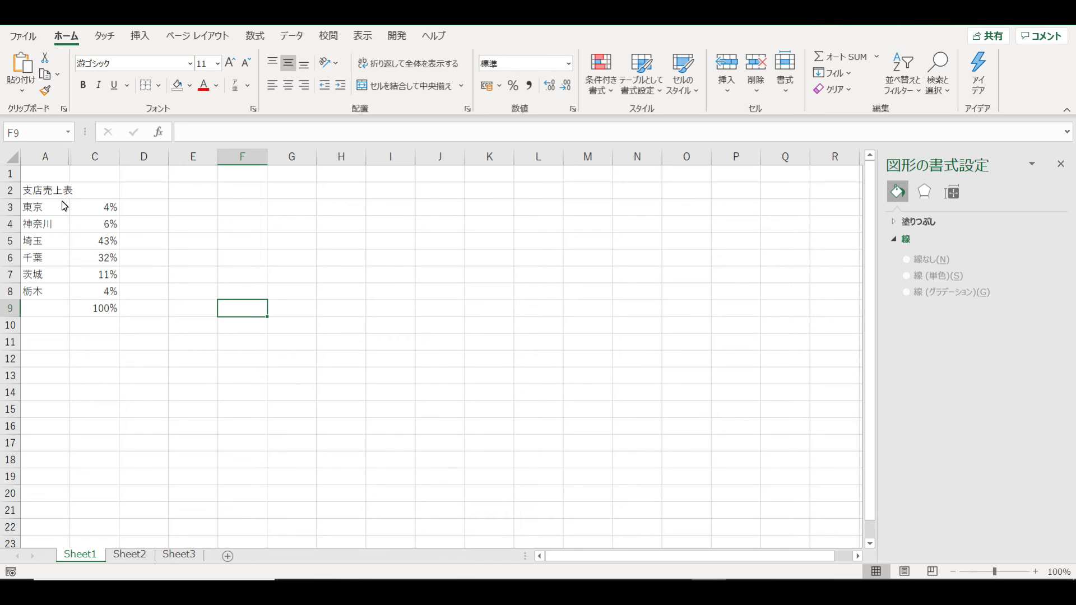
# - Enter the heading 構成比 in C2 above the branch percentages
pyautogui.click(89, 193)
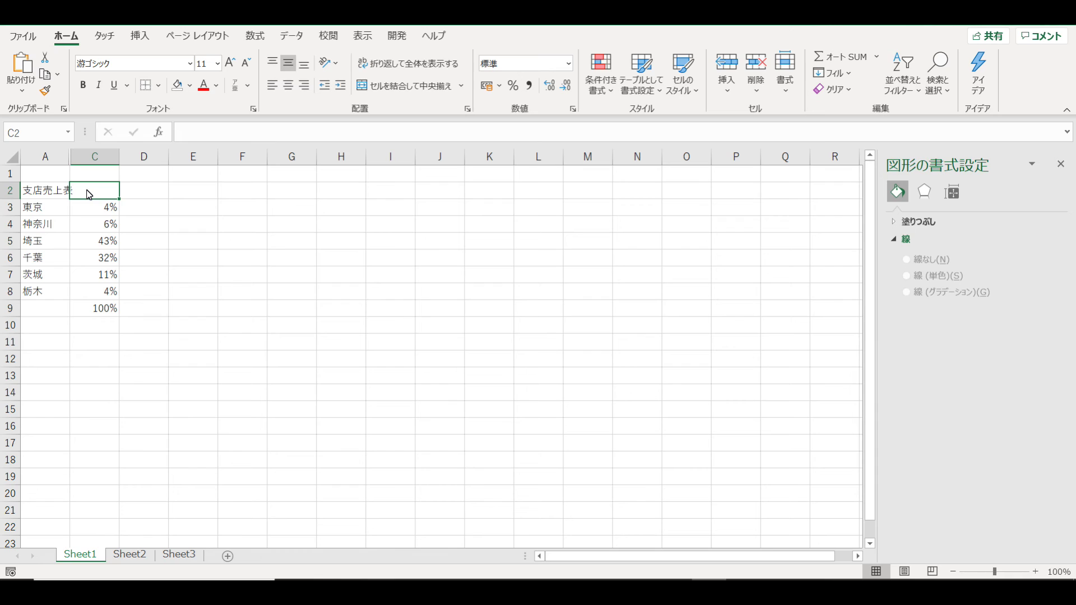
pyautogui.write('kouseih')
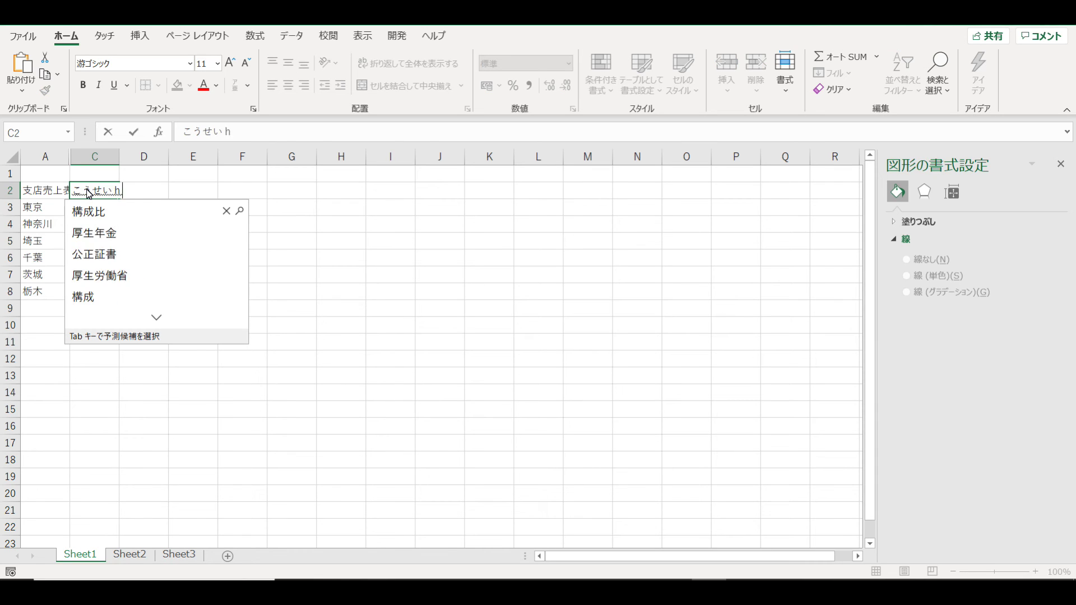
pyautogui.press('Tab')
pyautogui.press('Return')
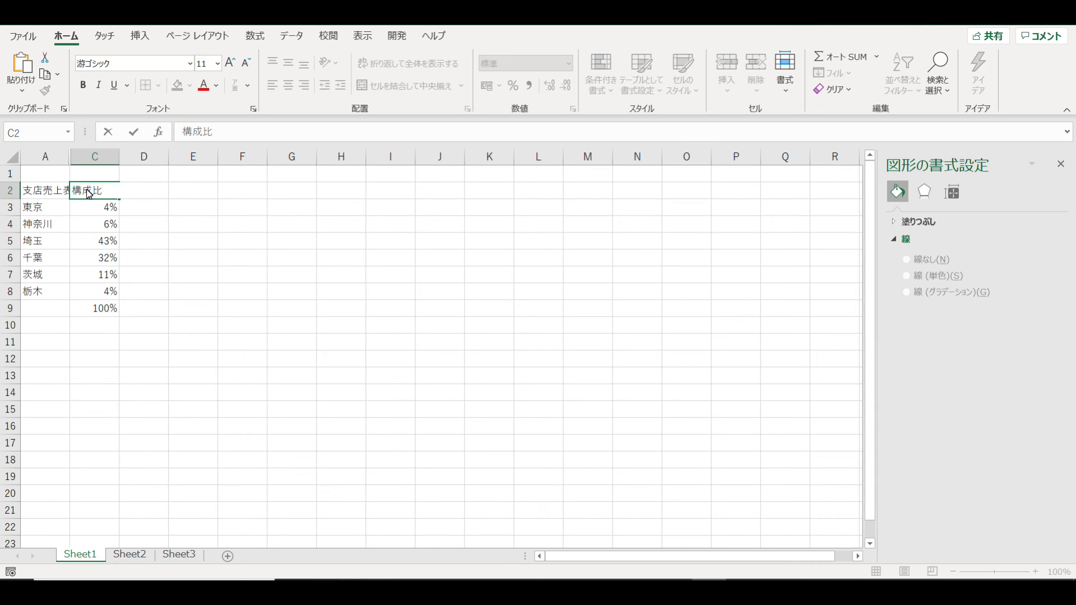
pyautogui.click(163, 259)
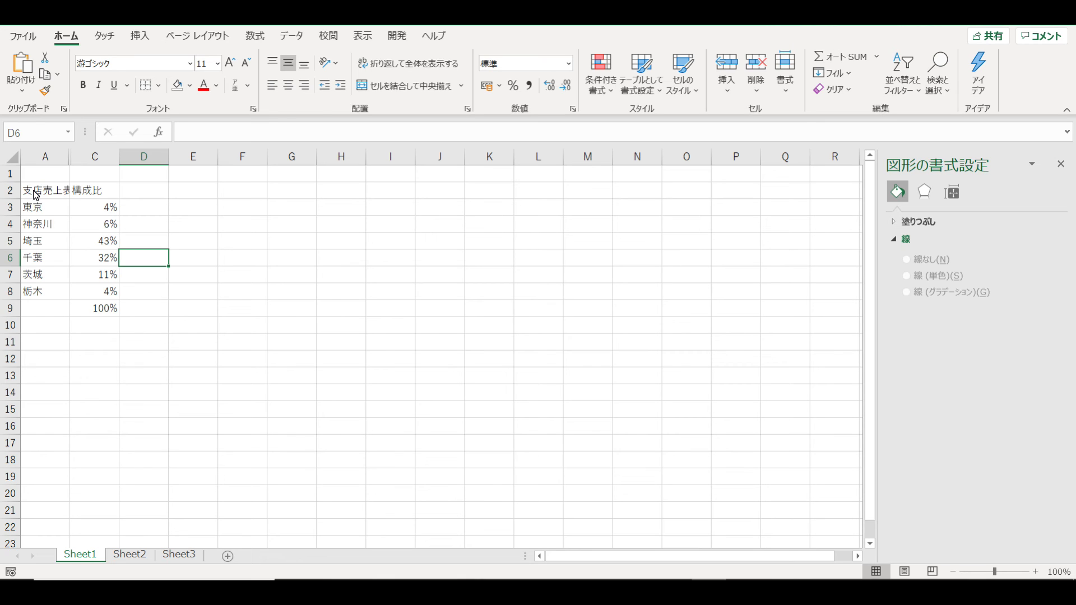
# - Insert a 2-D pie chart from the branch names and shares in A2:C8, leaving out the total row
pyautogui.moveTo(36, 194); pyautogui.dragTo(102, 293)
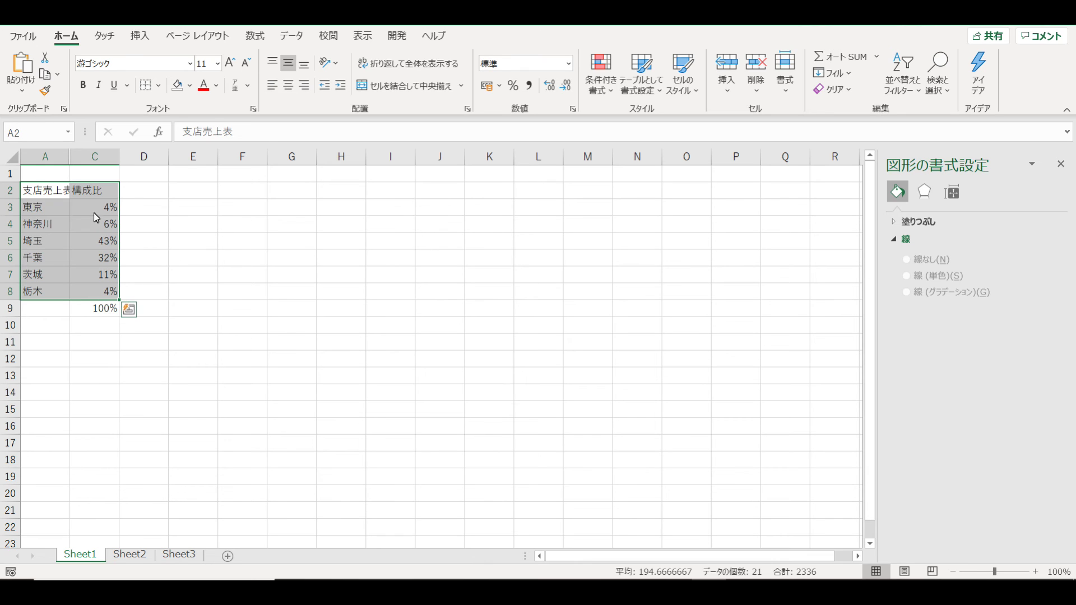
pyautogui.click(136, 37)
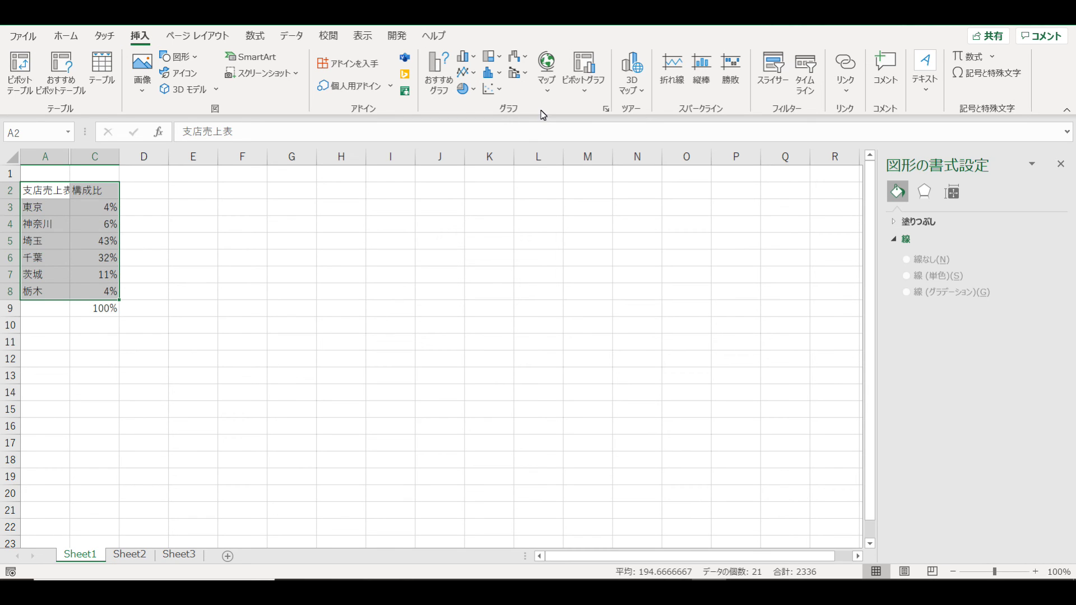
pyautogui.click(468, 90)
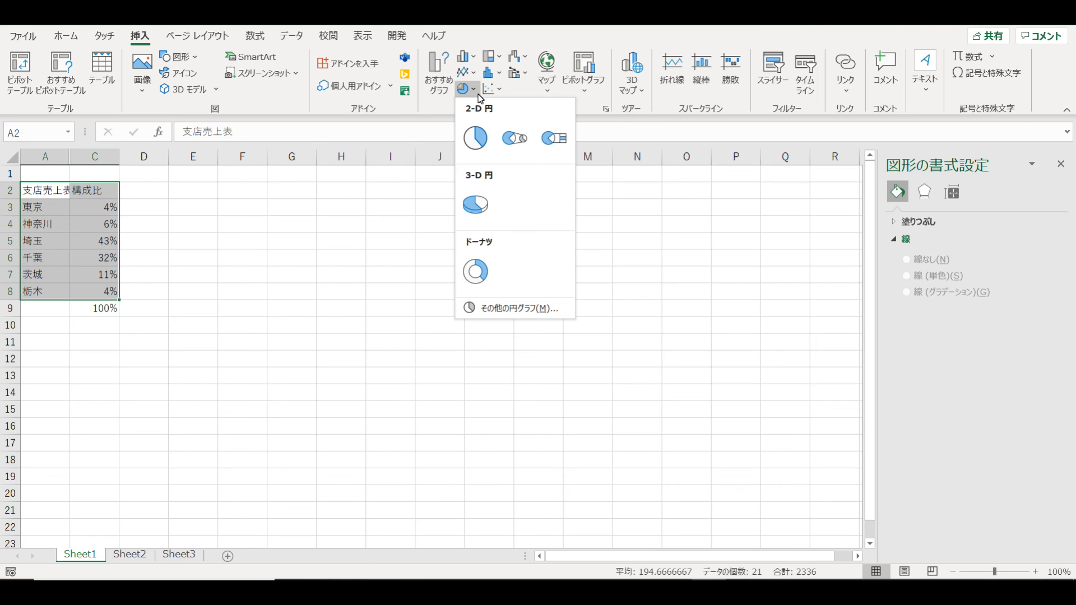
pyautogui.click(472, 144)
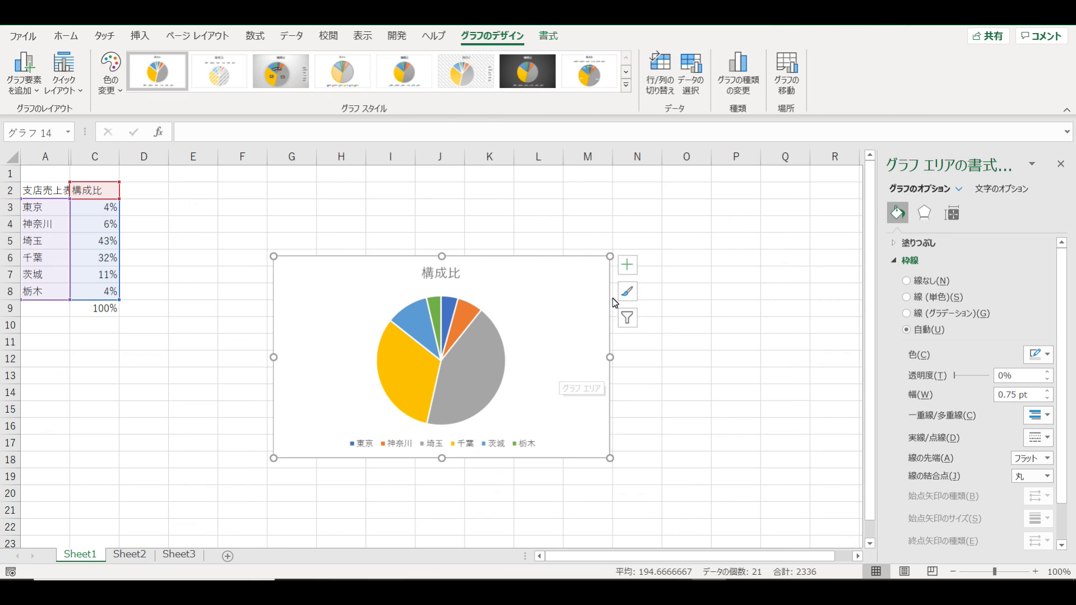
# - Add data labels to the 構成比 pie chart so each slice shows its percentage
pyautogui.click(627, 275)
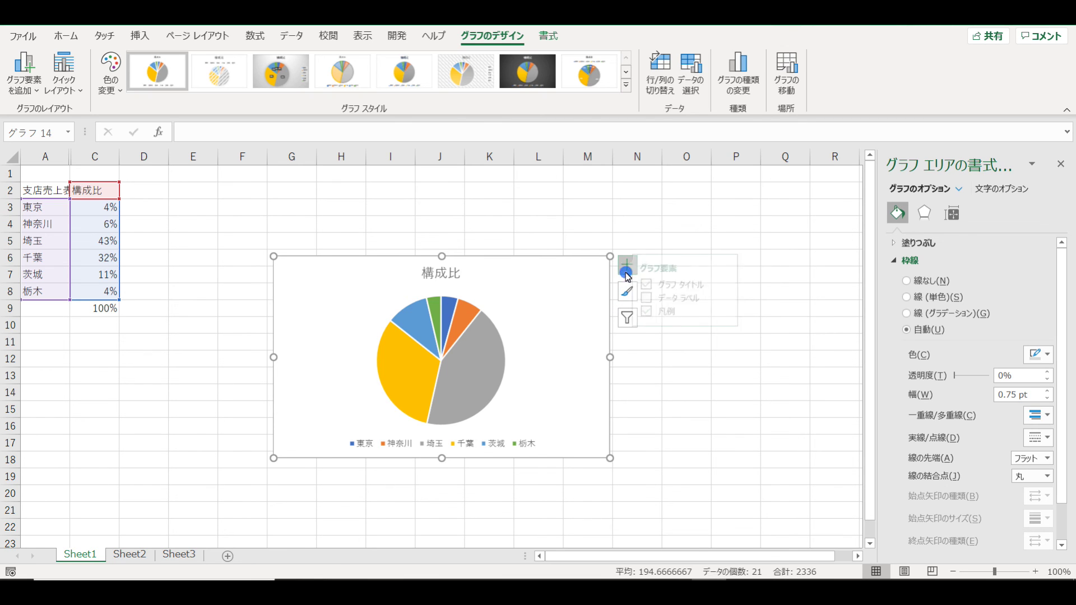
pyautogui.click(667, 303)
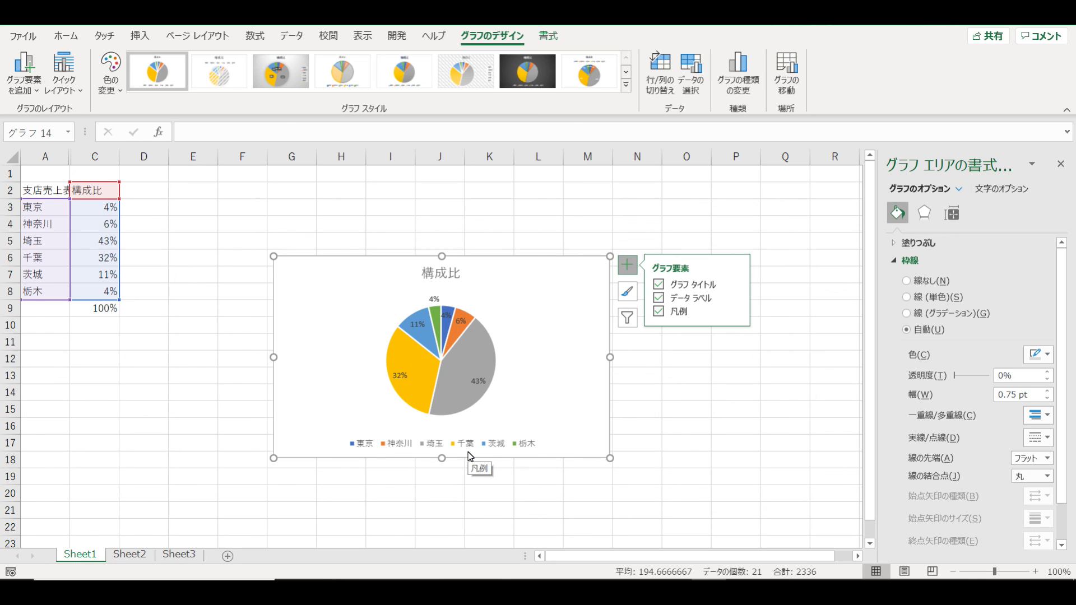
pyautogui.moveTo(416, 381)
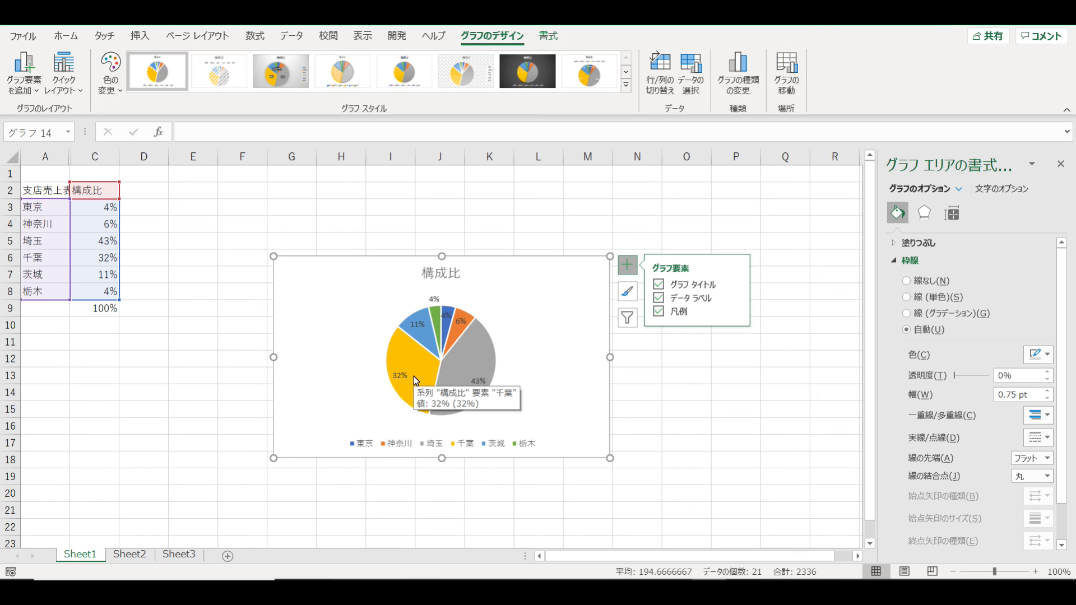
pyautogui.moveTo(469, 363)
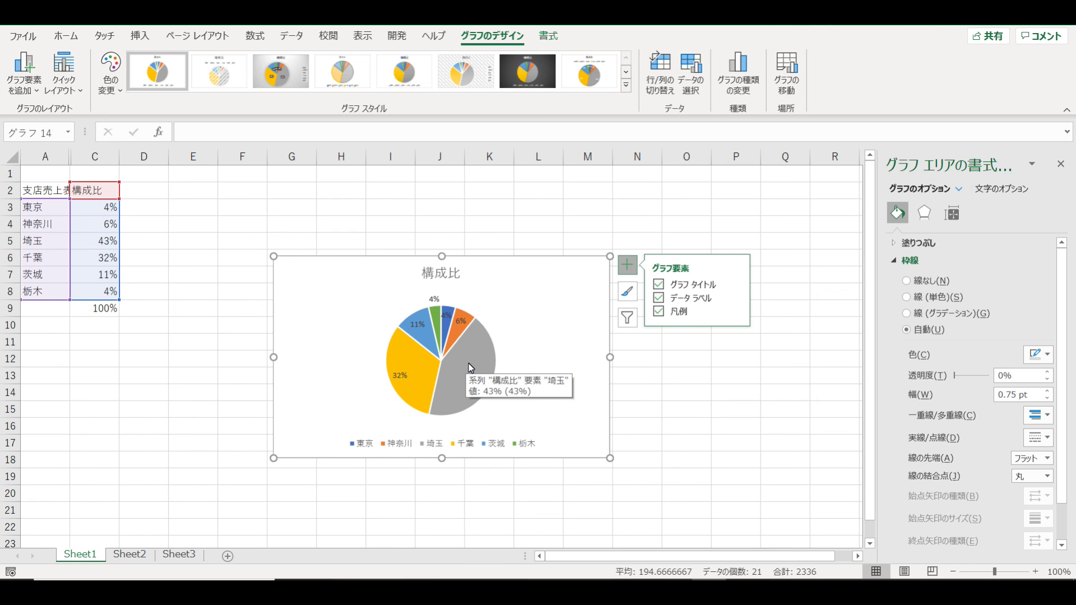